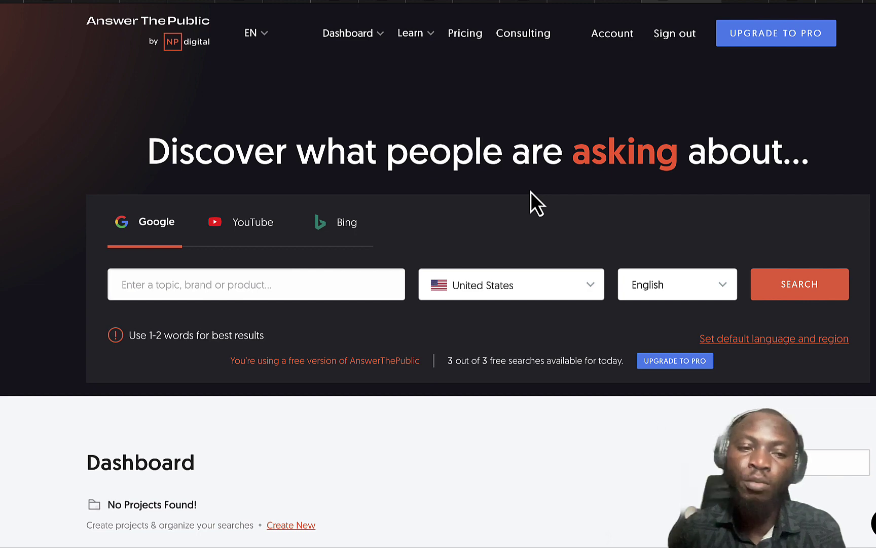
# Choose the suggestion source and keep United States as the search country
pyautogui.scroll(-1, 531, 191)
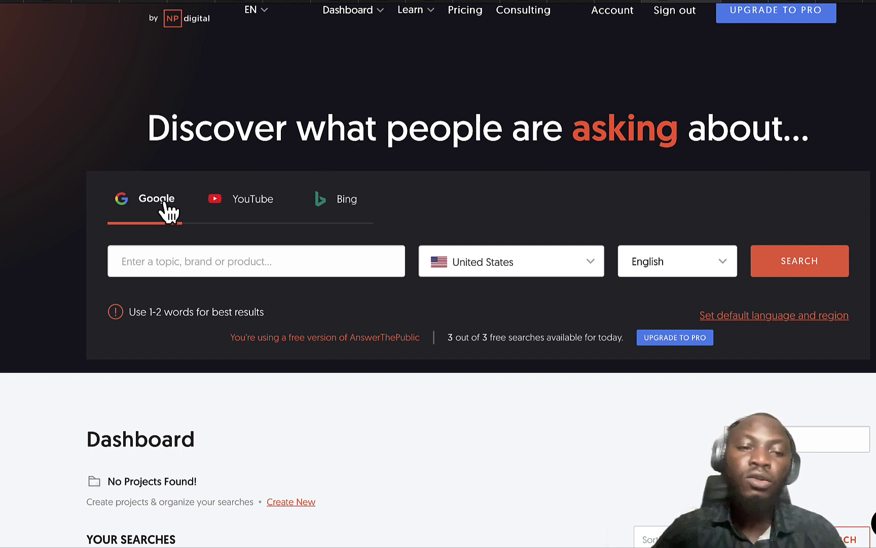
pyautogui.click(268, 219)
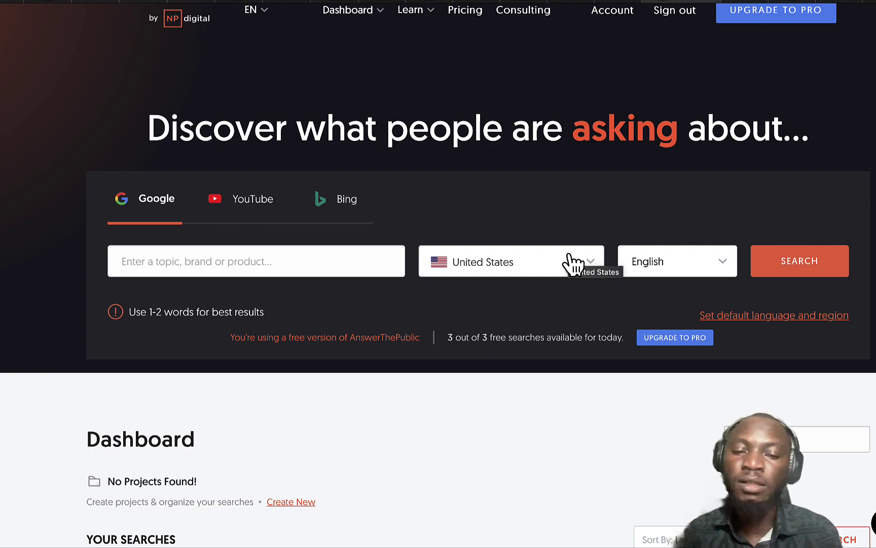
pyautogui.click(575, 264)
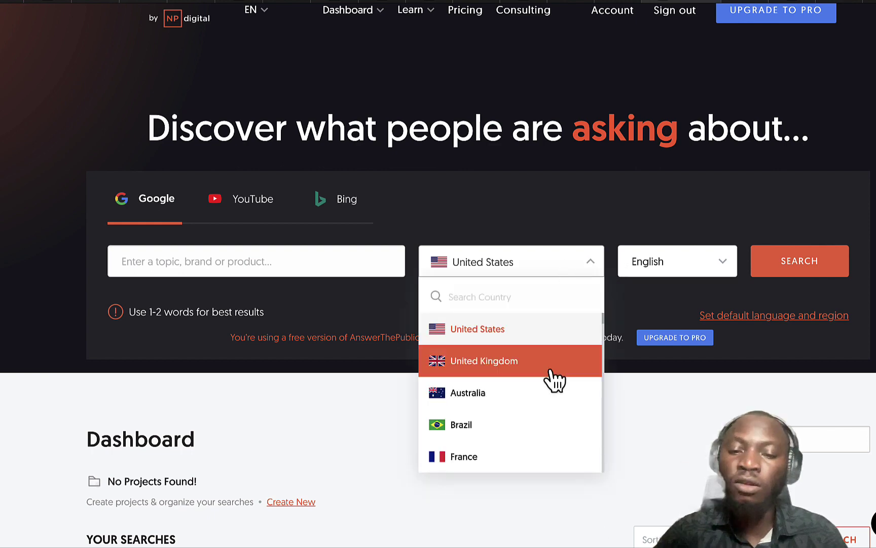
pyautogui.scroll(-5, 556, 378)
pyautogui.scroll(-2, 555, 380)
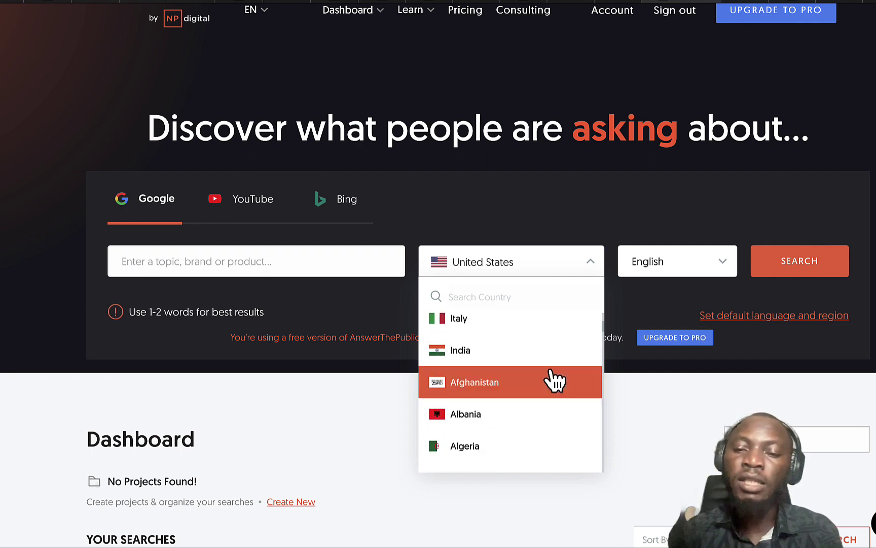
pyautogui.click(658, 217)
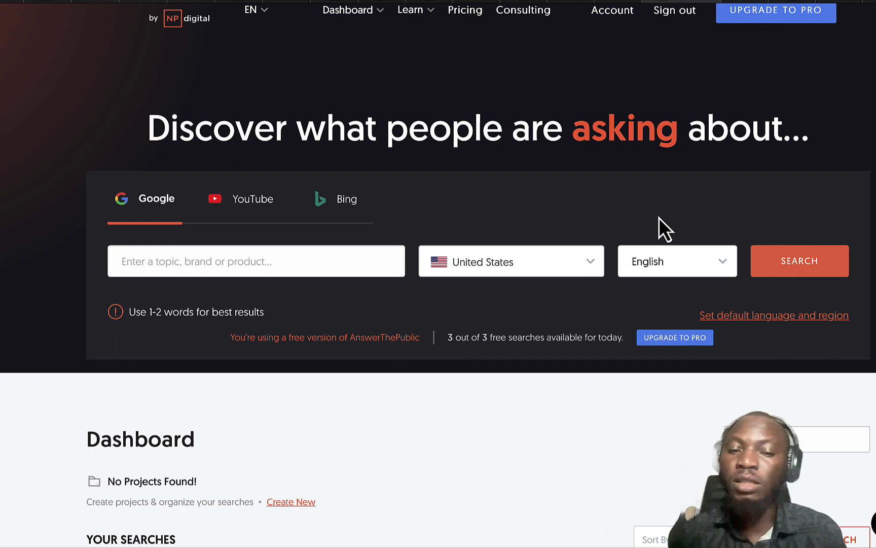
# Replace the 'make money online' topic with 'youtube algorithm' and run the search
pyautogui.click(269, 261)
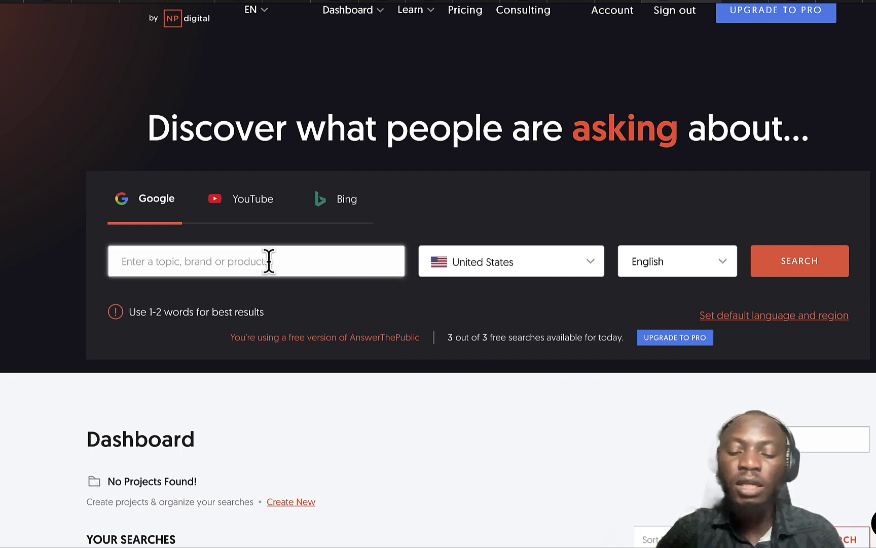
pyautogui.write('make')
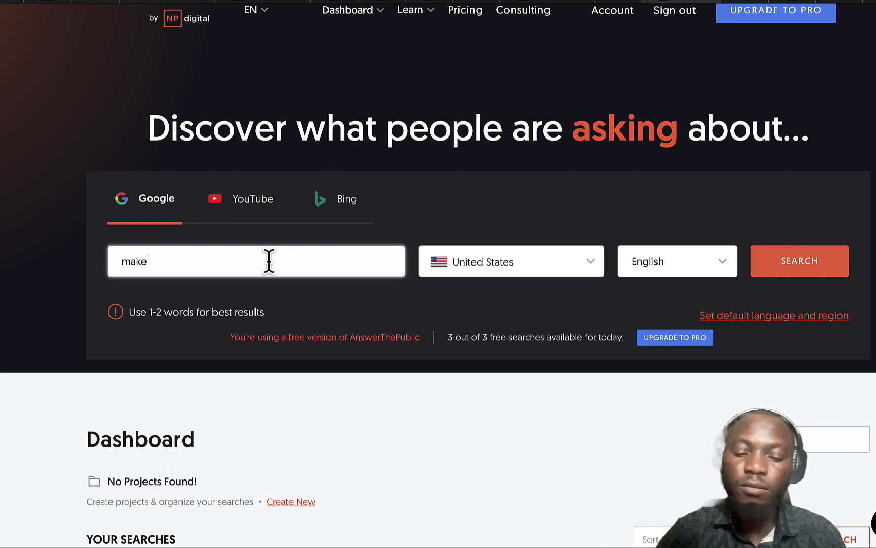
pyautogui.write(' money on')
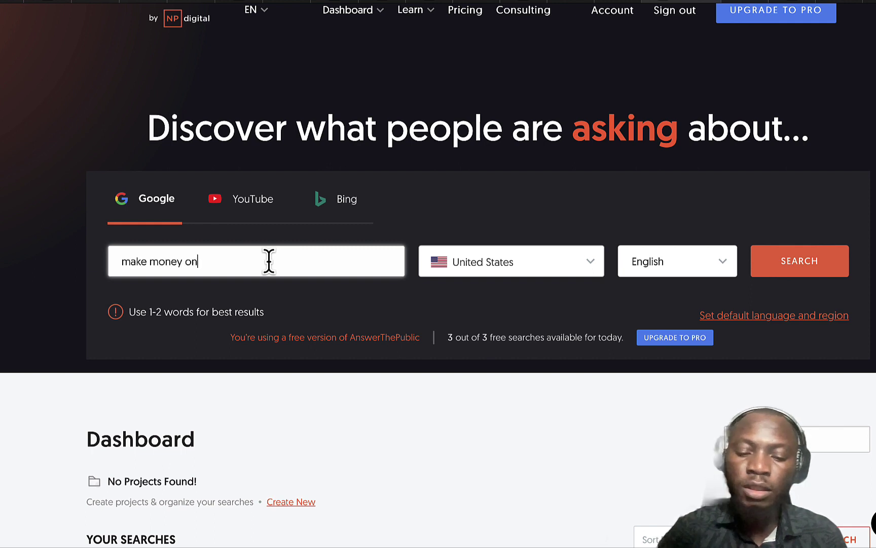
pyautogui.write('line')
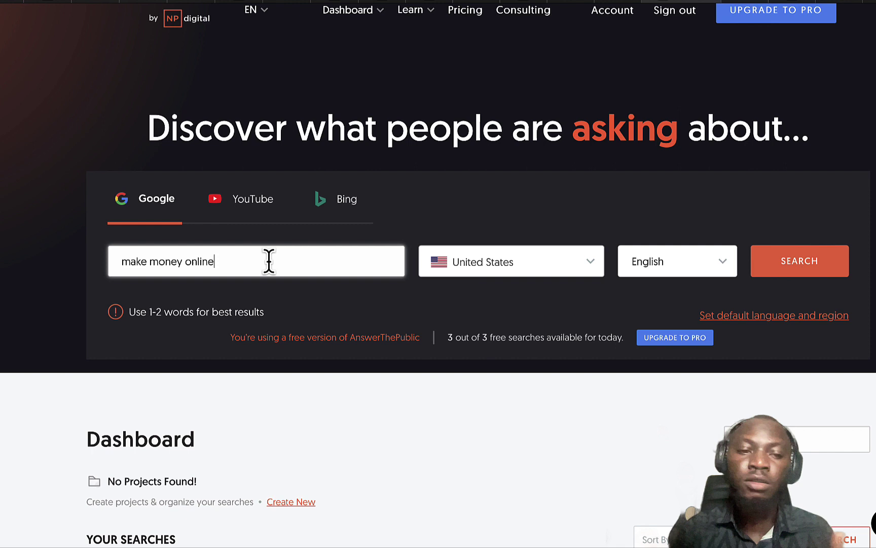
pyautogui.hotkey('ctrl', 'a')
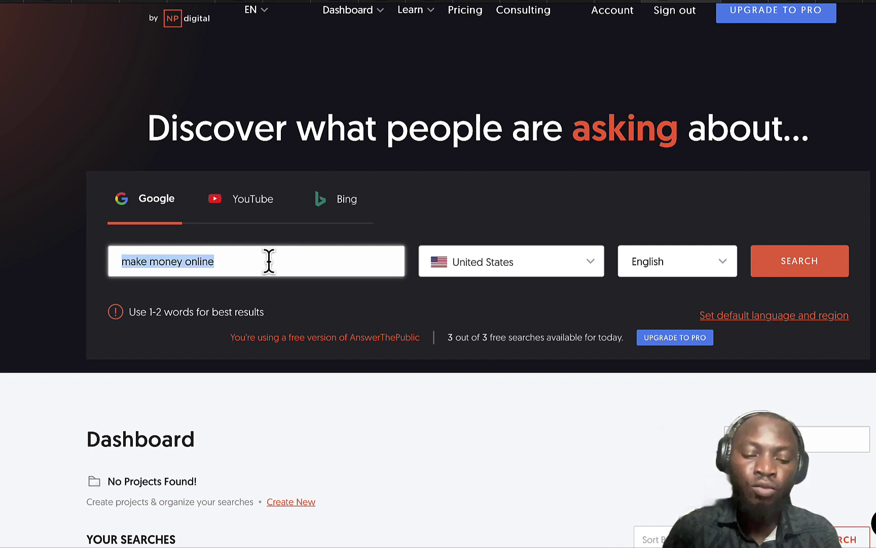
pyautogui.click(445, 207)
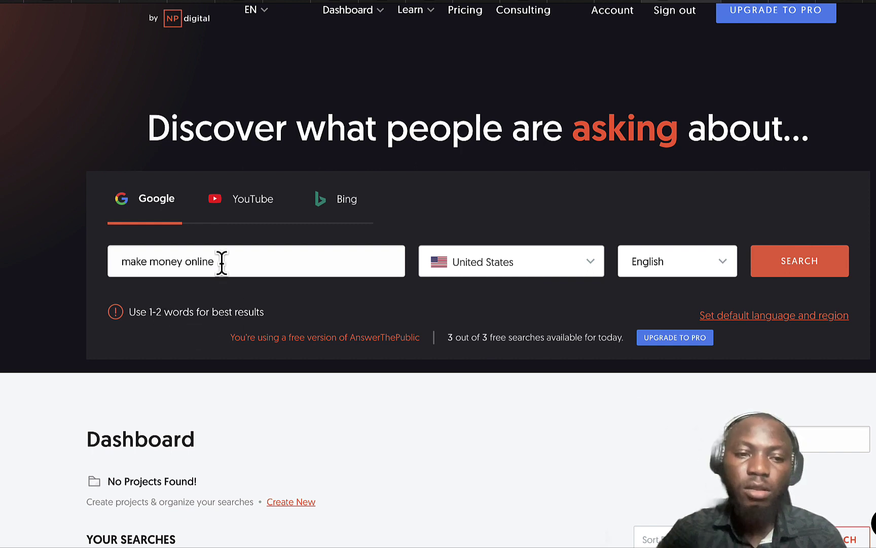
pyautogui.moveTo(222, 262); pyautogui.dragTo(117, 262)
pyautogui.press('BackSpace')
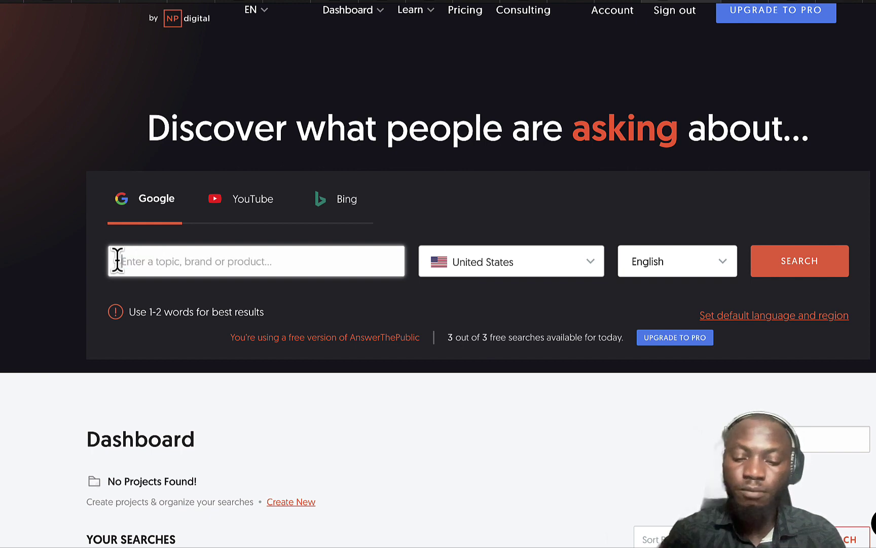
pyautogui.write('yo')
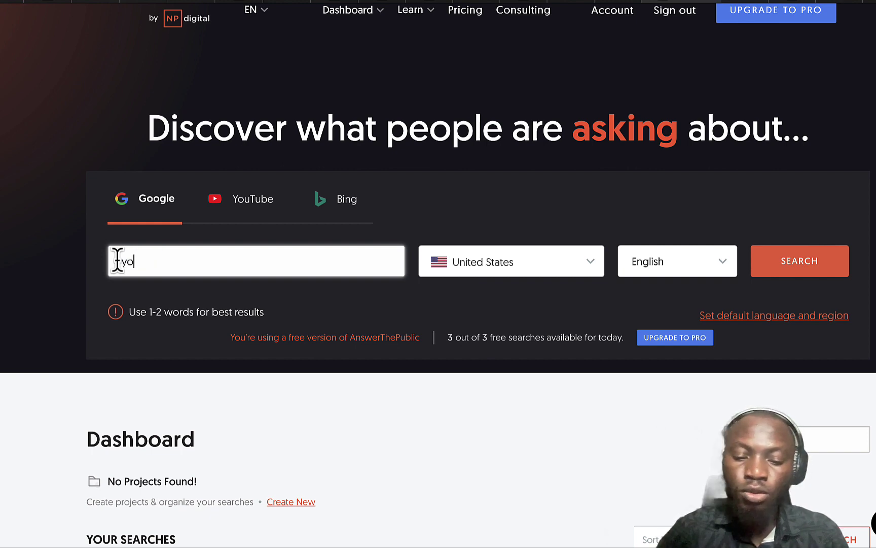
pyautogui.write('utube al')
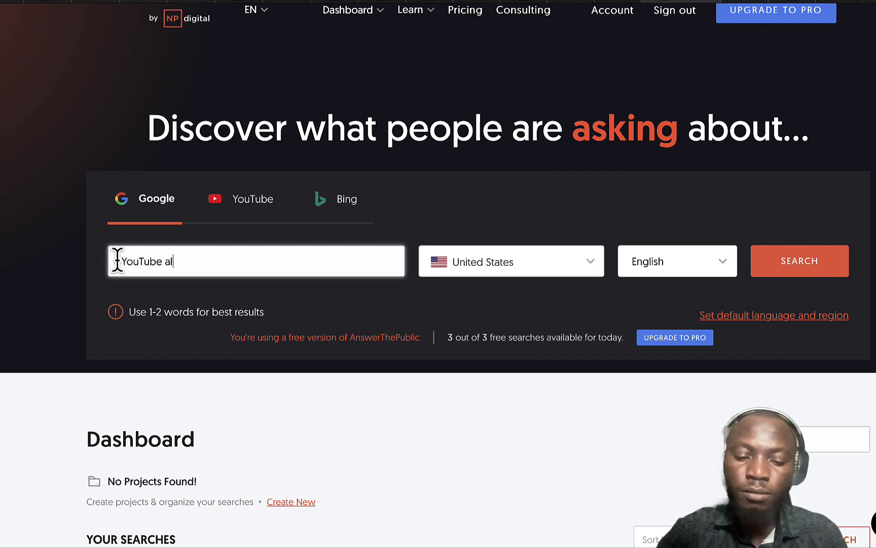
pyautogui.write('gorithm')
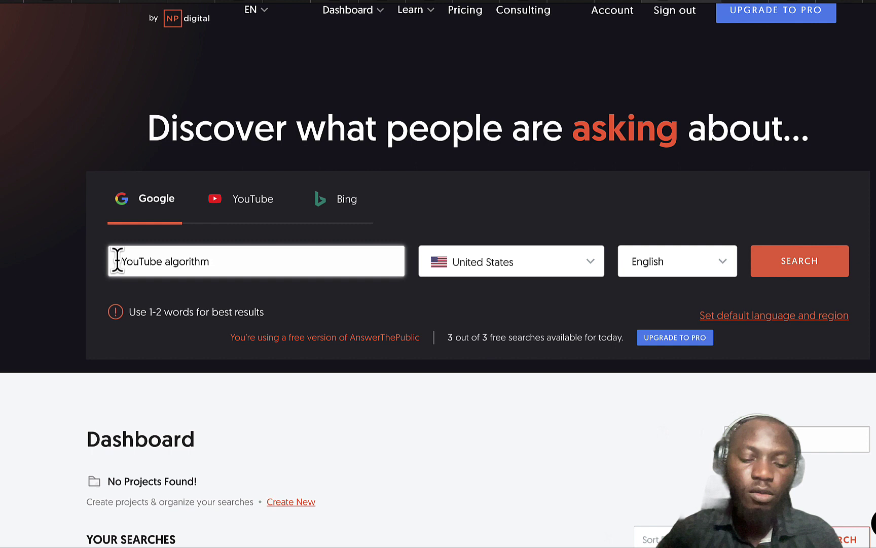
pyautogui.hotkey('ctrl', 'a')
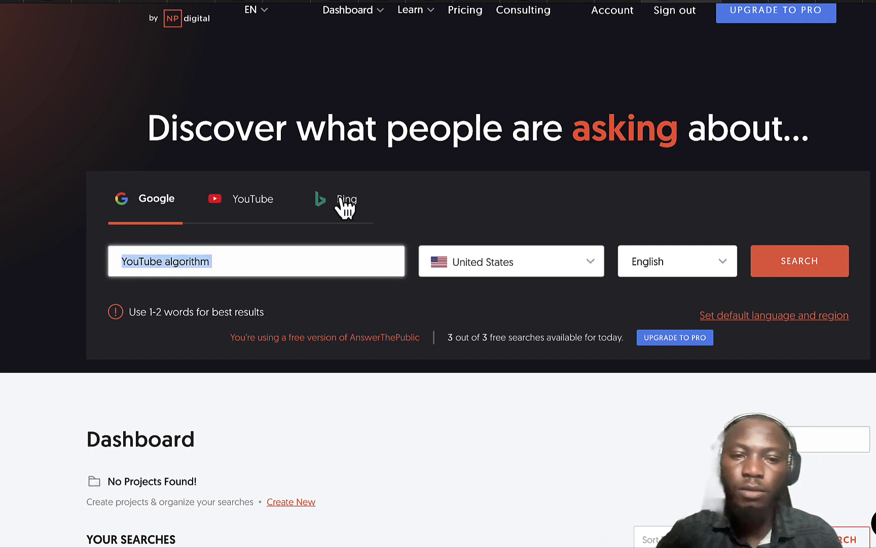
pyautogui.click(443, 191)
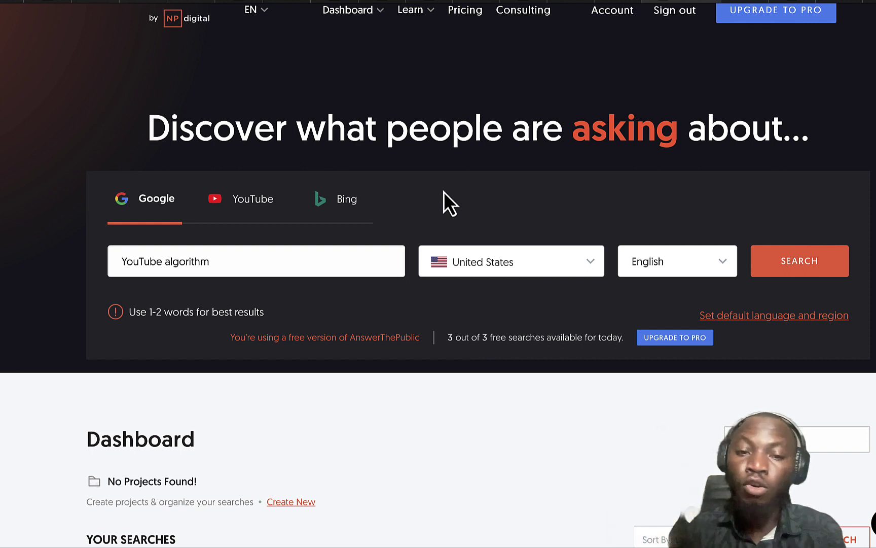
pyautogui.click(797, 268)
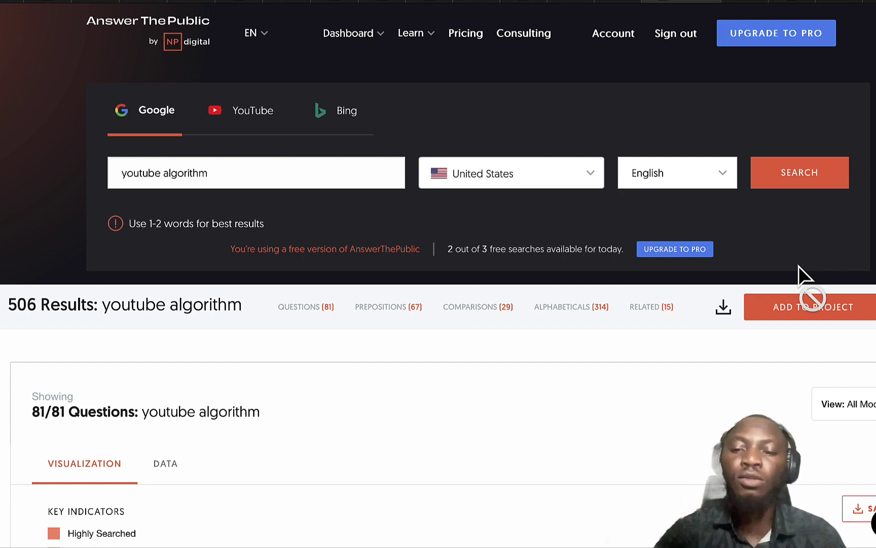
pyautogui.scroll(-5, 799, 266)
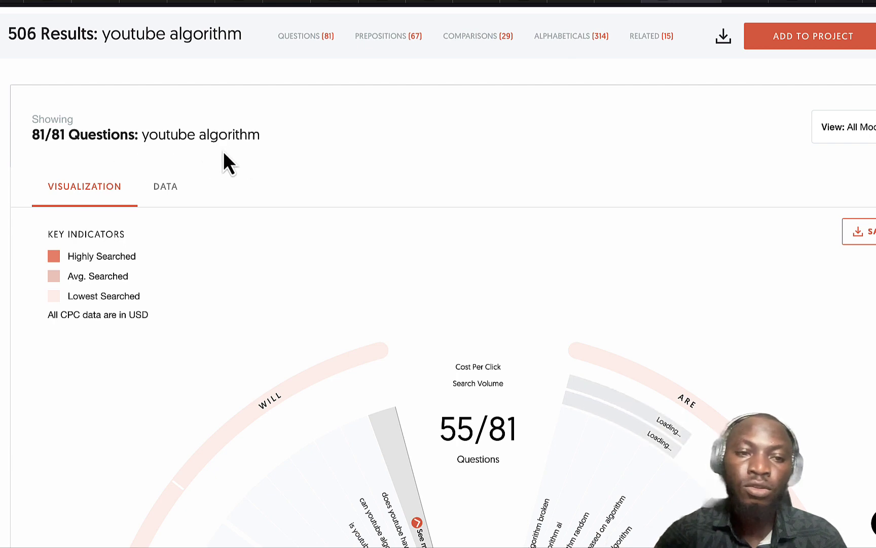
pyautogui.scroll(4, 223, 151)
pyautogui.scroll(1, 352, 206)
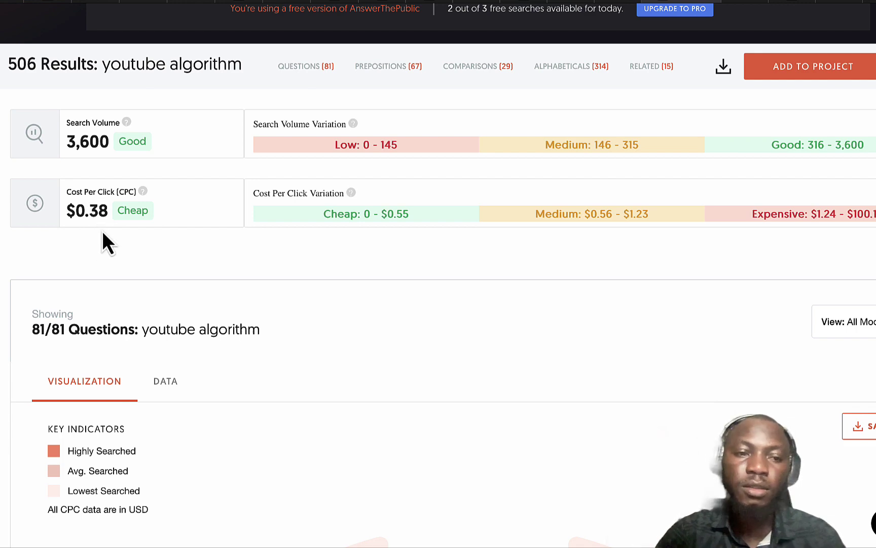
pyautogui.scroll(-6, 211, 265)
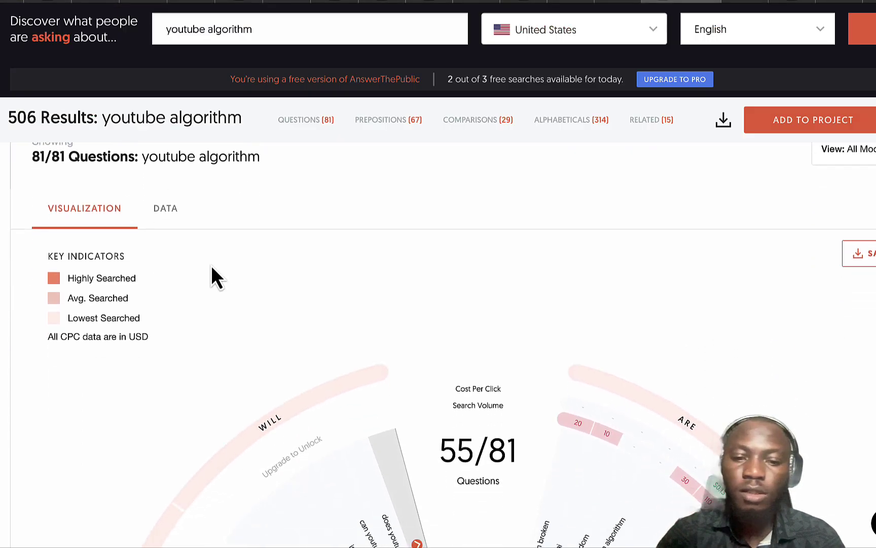
pyautogui.scroll(-3, 508, 399)
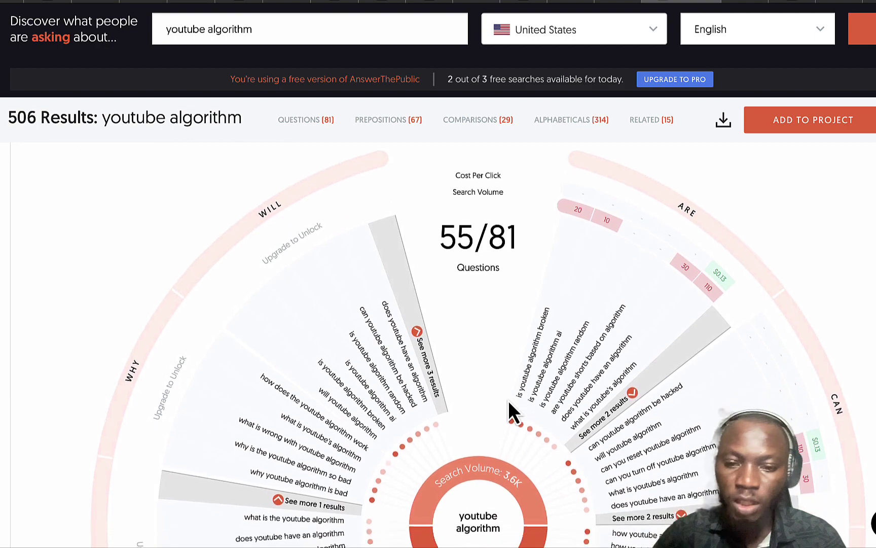
pyautogui.scroll(-1, 508, 399)
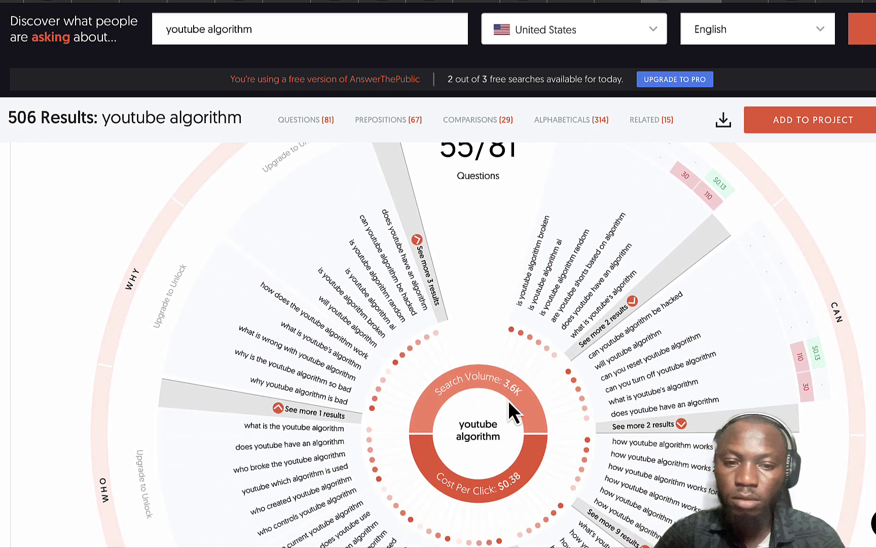
pyautogui.scroll(-1, 508, 399)
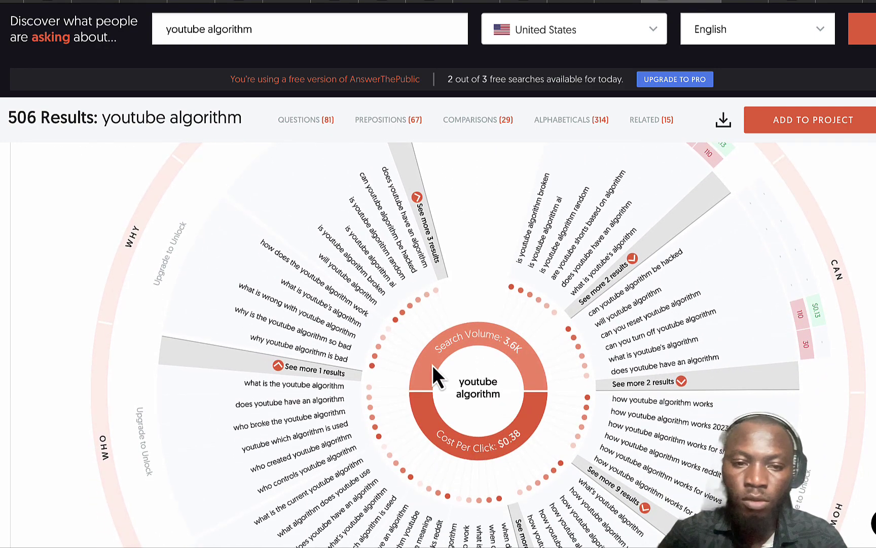
pyautogui.scroll(-1, 424, 359)
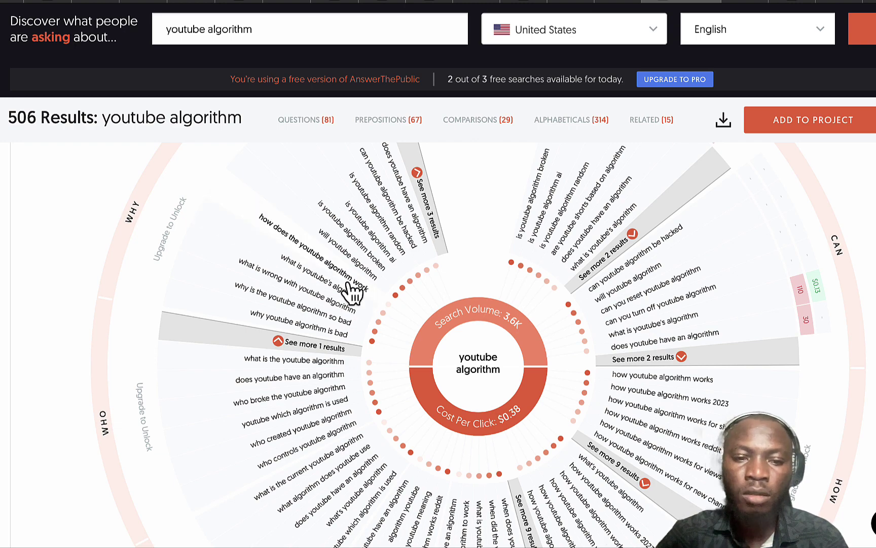
pyautogui.scroll(-5, 368, 307)
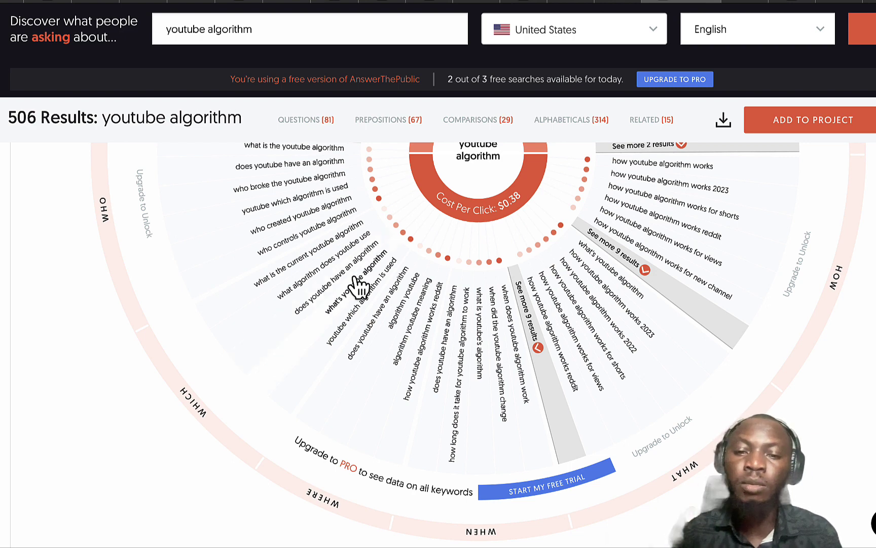
pyautogui.scroll(10, 358, 287)
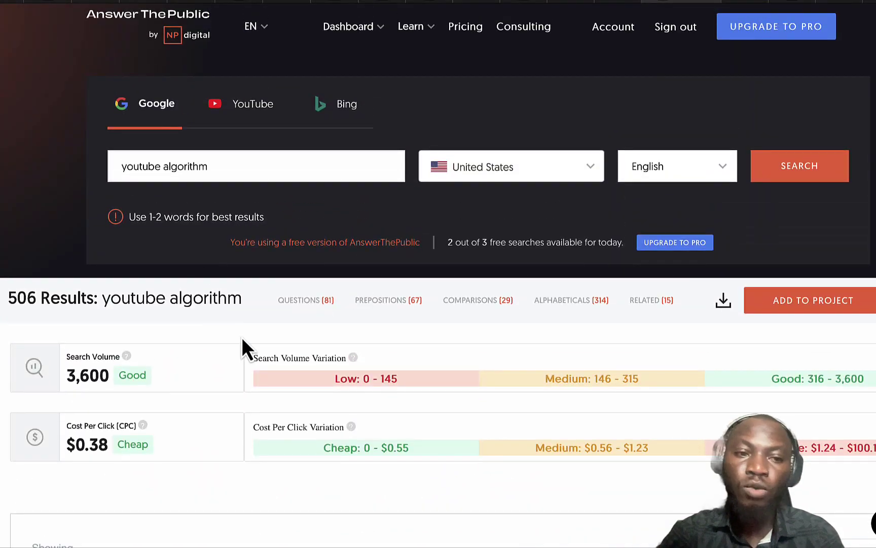
pyautogui.click(239, 122)
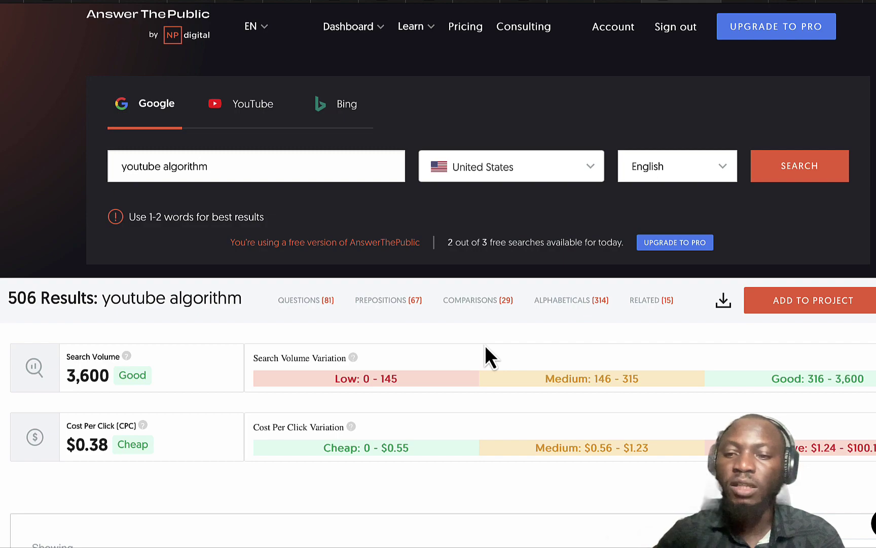
pyautogui.scroll(-10, 485, 345)
pyautogui.scroll(-15, 485, 346)
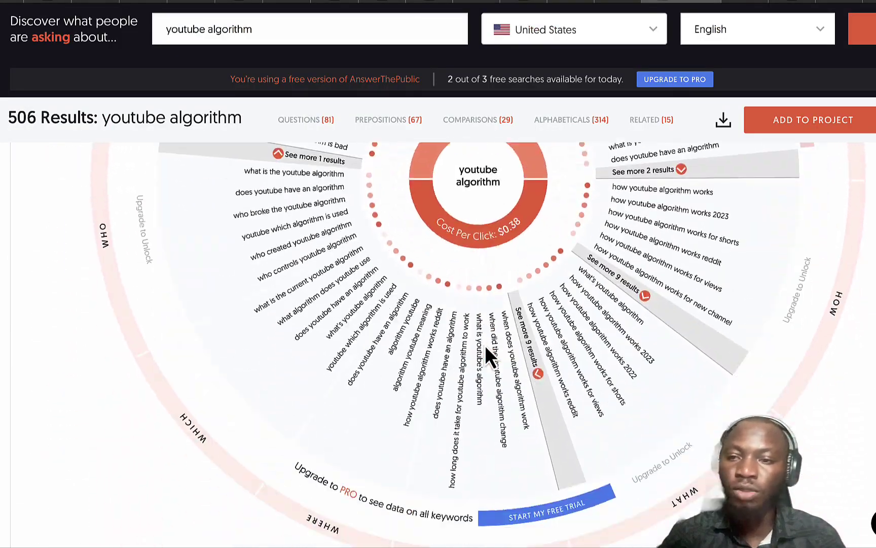
# Scroll past the Prepositions and Comparisons wheels to the 314 Alphabeticals a–f keyword cards
pyautogui.scroll(-2, 485, 347)
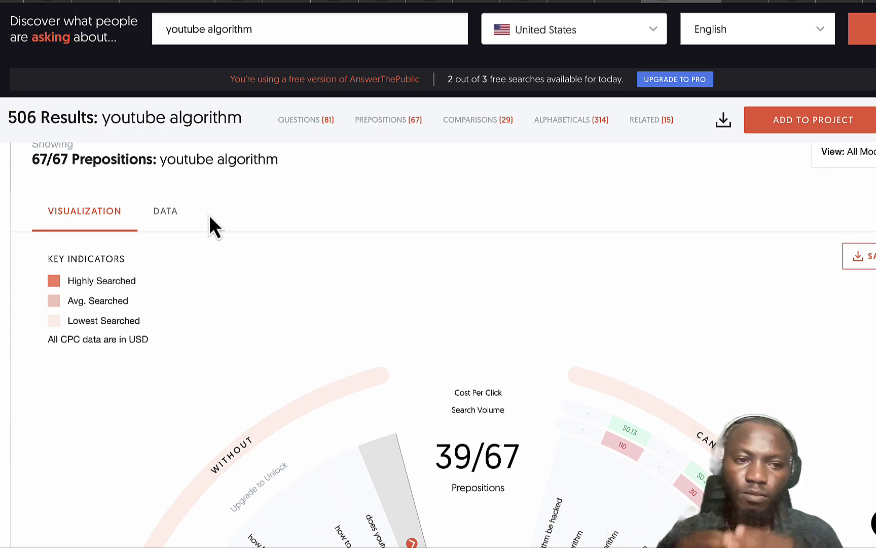
pyautogui.scroll(-1, 210, 218)
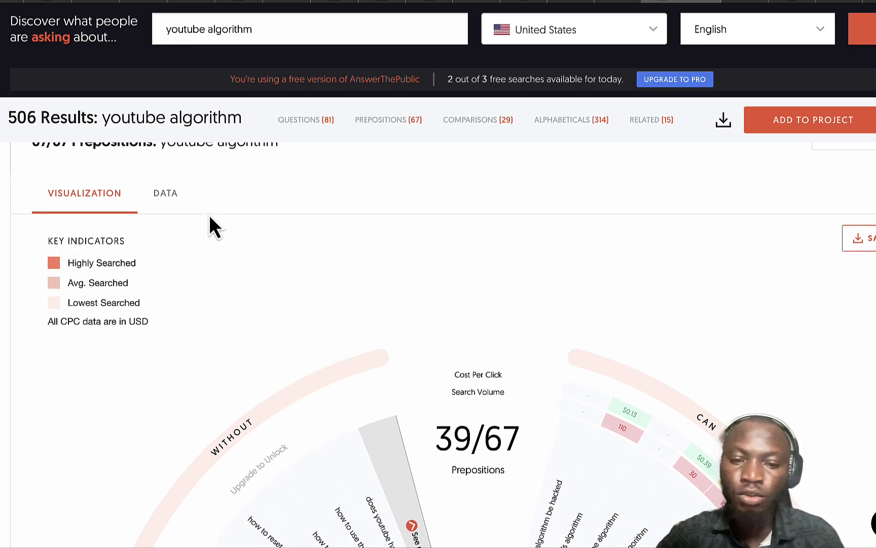
pyautogui.scroll(-10, 210, 218)
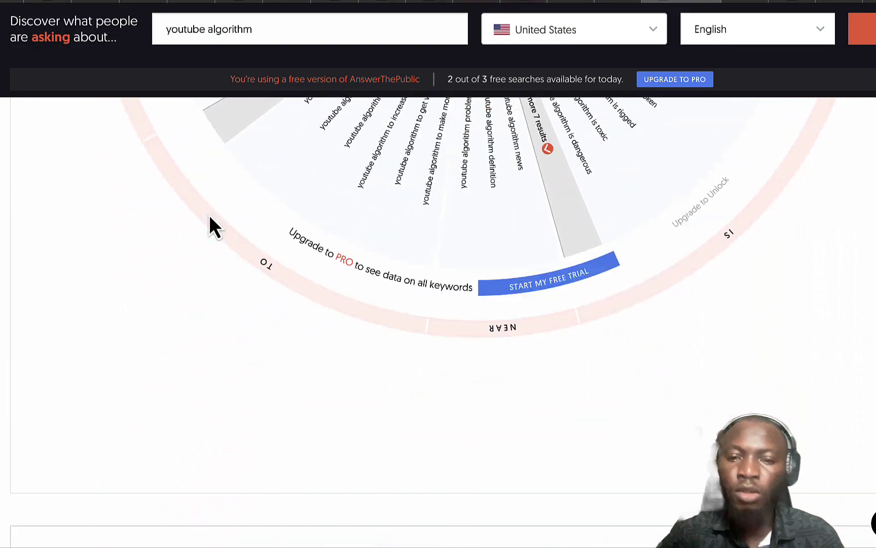
pyautogui.scroll(-10, 209, 215)
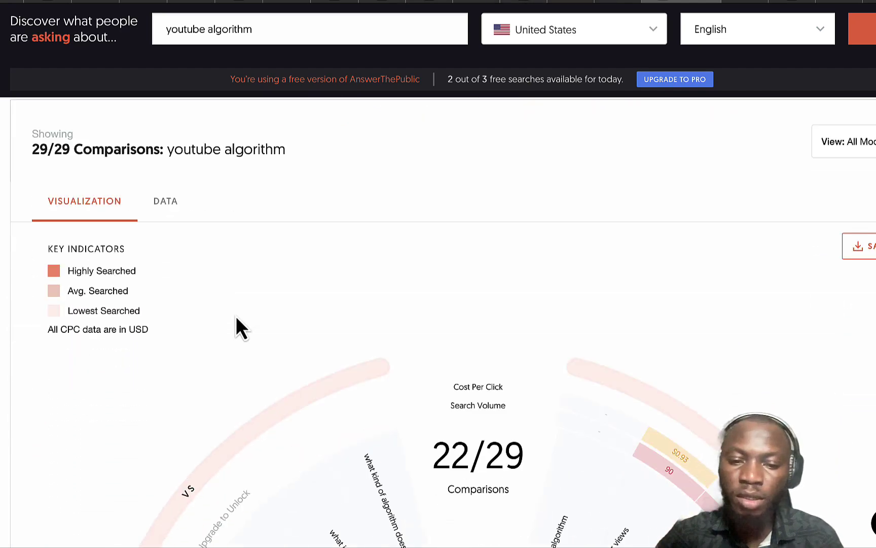
pyautogui.scroll(-12, 236, 319)
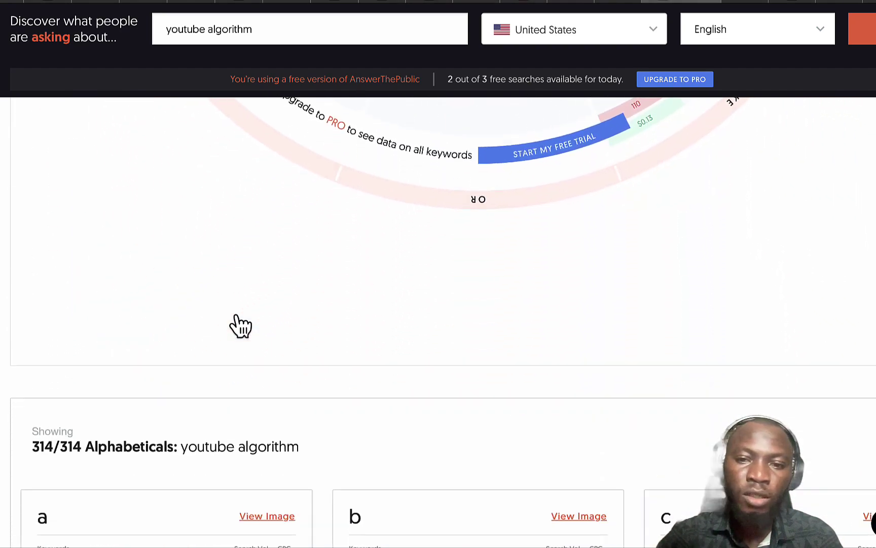
pyautogui.scroll(-3, 236, 319)
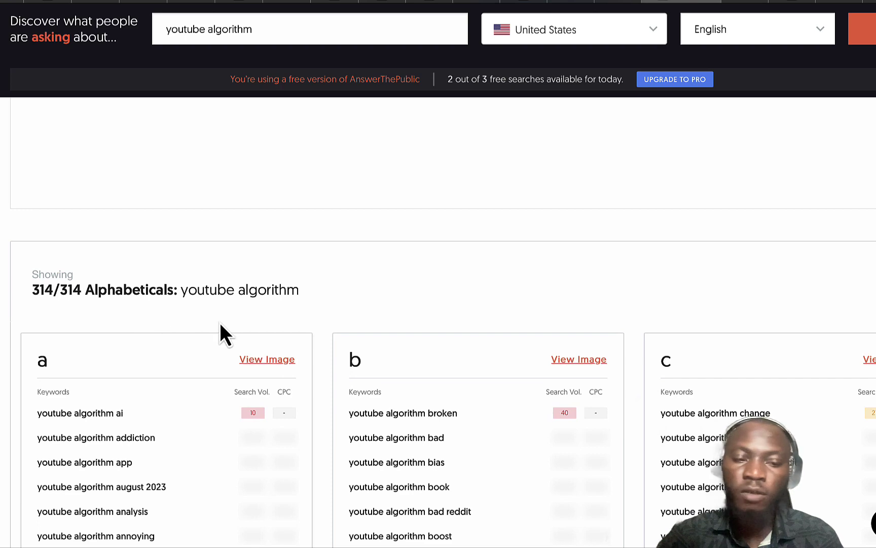
pyautogui.scroll(-5, 281, 324)
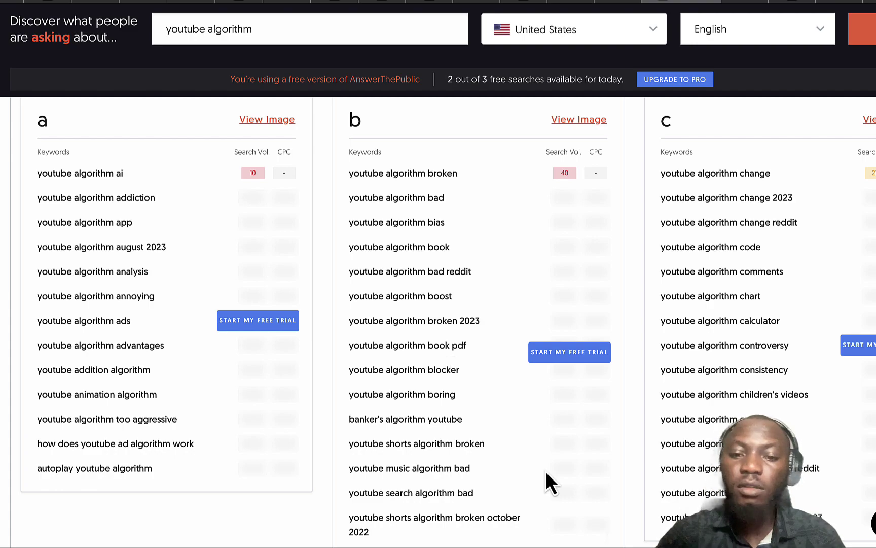
# Return to the top of the results and bring up the header Pricing link's context menu
pyautogui.scroll(-5, 637, 483)
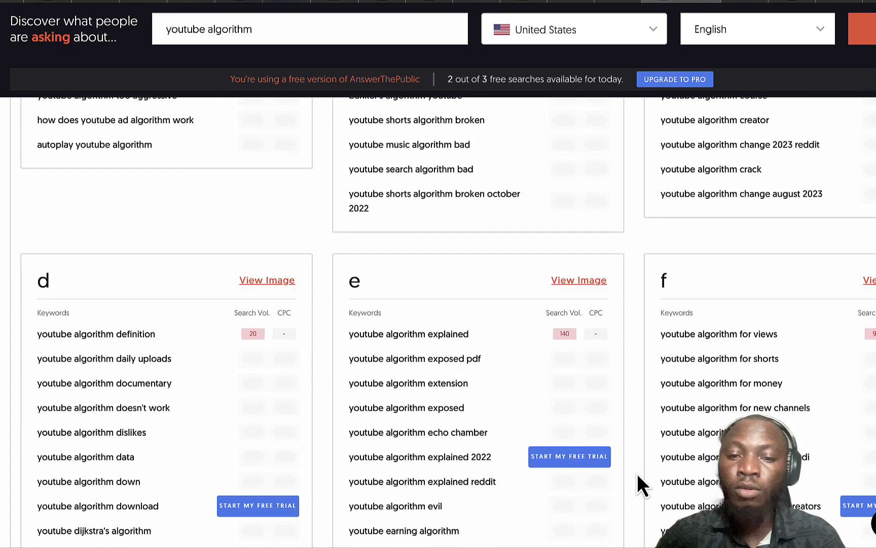
pyautogui.scroll(15, 638, 475)
pyautogui.scroll(20, 637, 473)
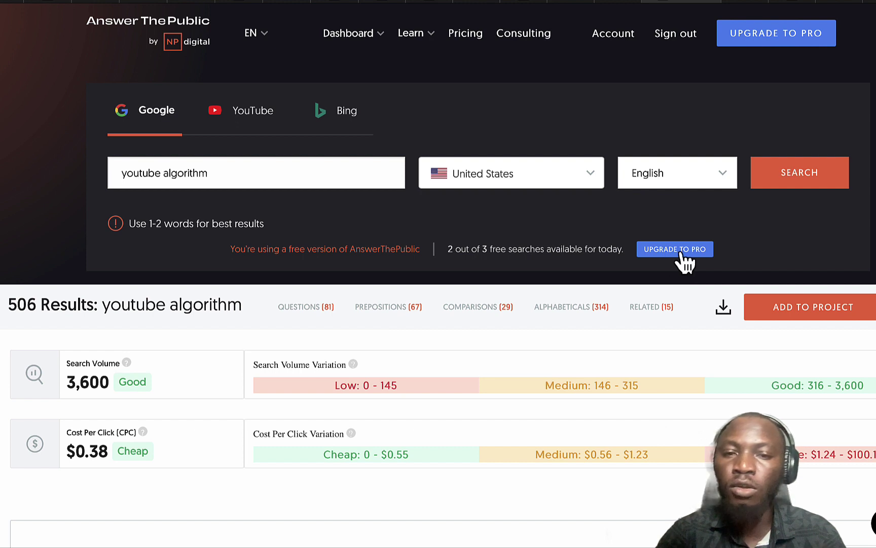
pyautogui.rightClick(469, 40)
# Open Plans & Pricing in a new tab and view the Individual $5, Pro $49, Expert $99 plans
pyautogui.click(502, 49)
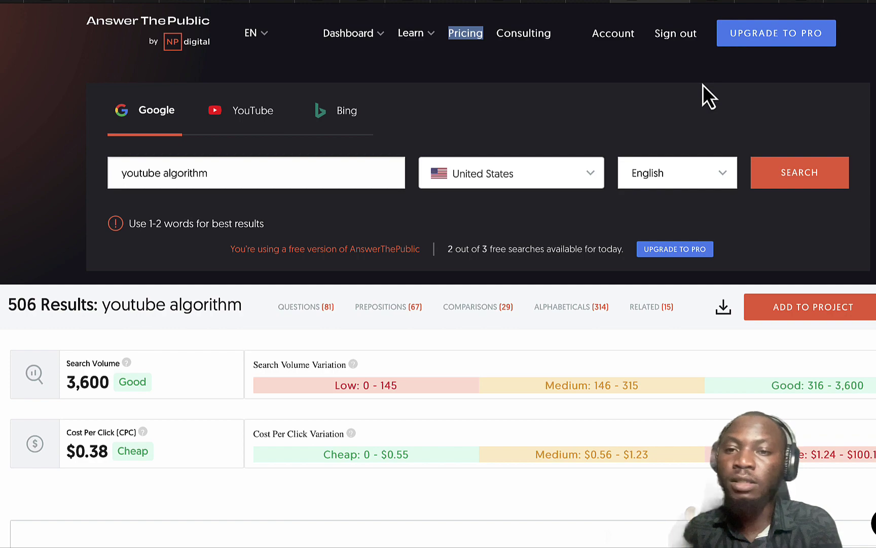
pyautogui.click(715, 4)
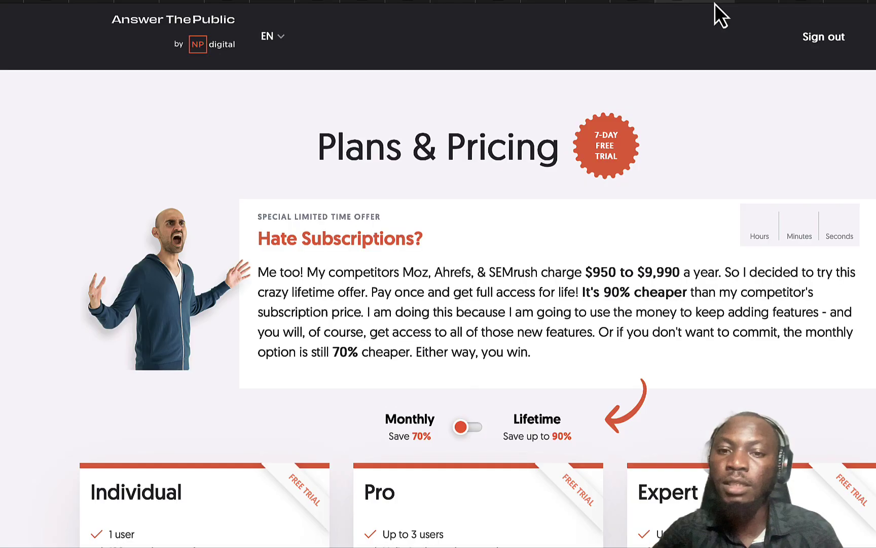
pyautogui.scroll(-3, 682, 269)
pyautogui.scroll(-3, 659, 269)
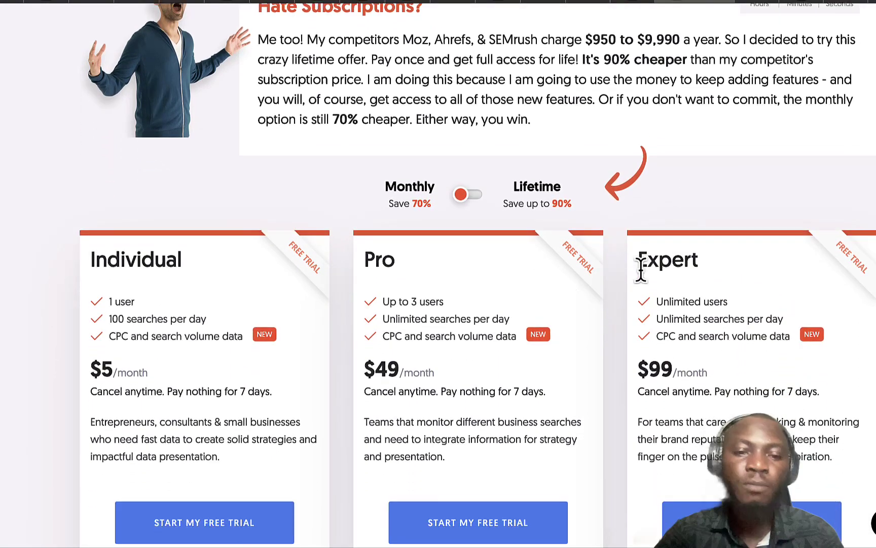
pyautogui.scroll(-2, 340, 311)
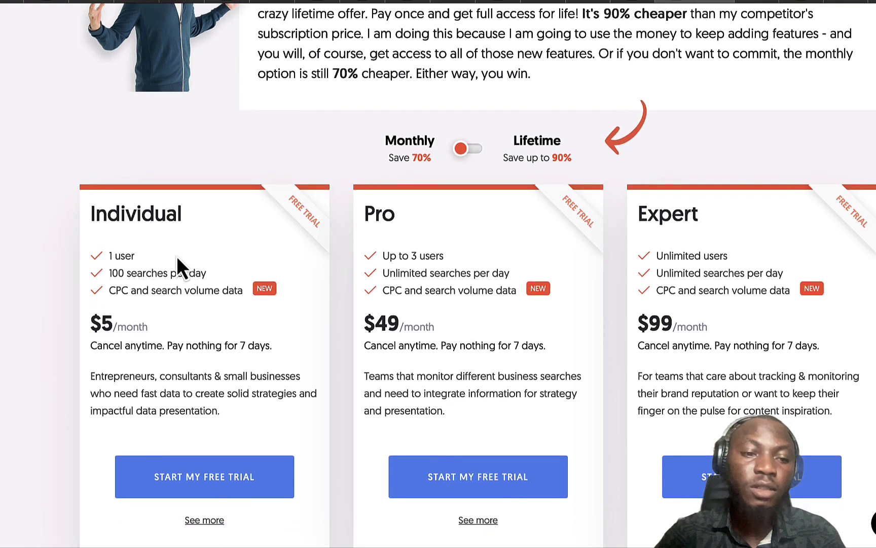
pyautogui.scroll(-2, 178, 259)
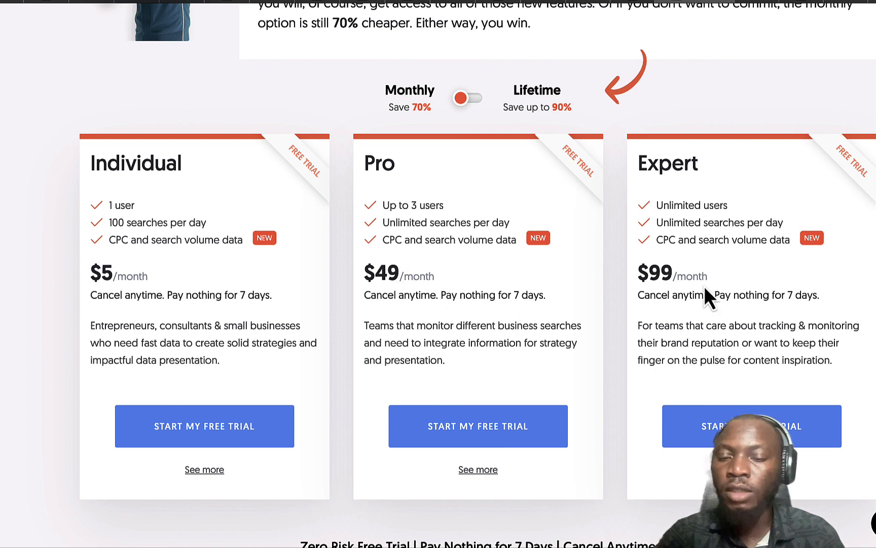
pyautogui.scroll(-1, 705, 297)
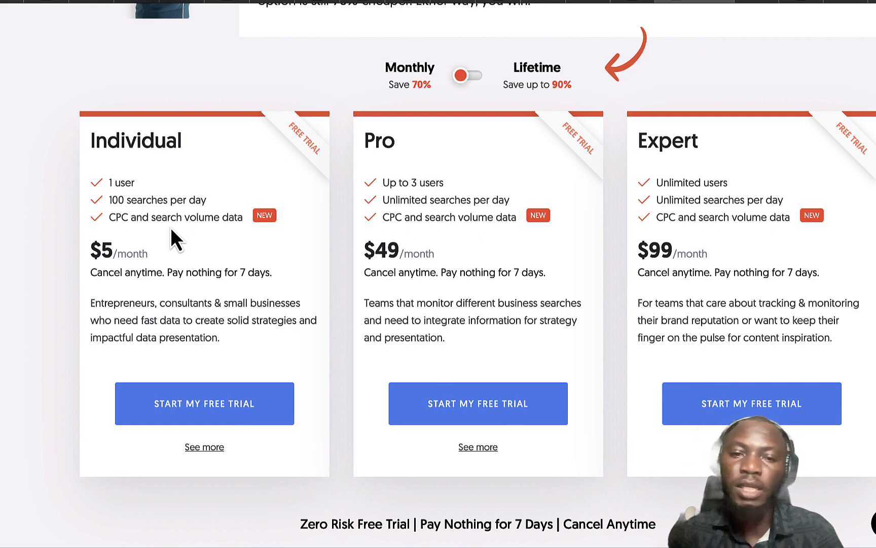
pyautogui.scroll(2, 170, 227)
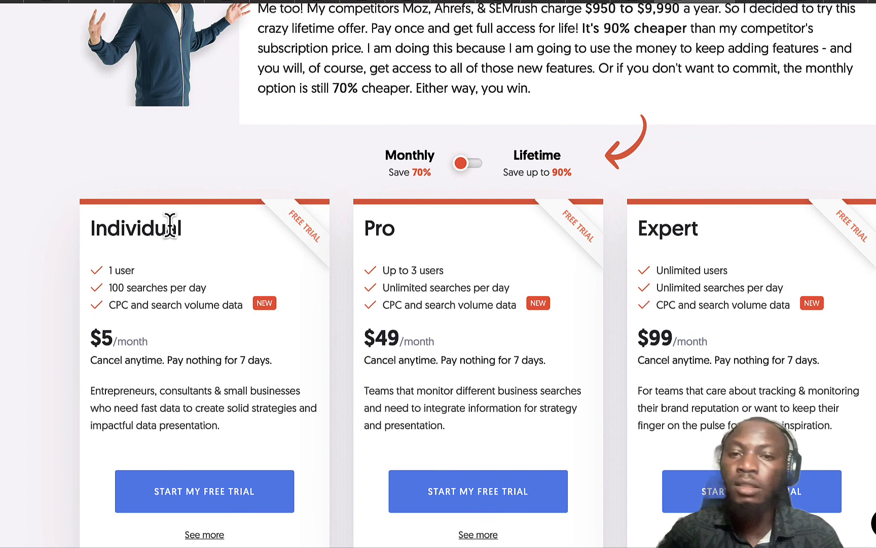
pyautogui.scroll(1, 170, 224)
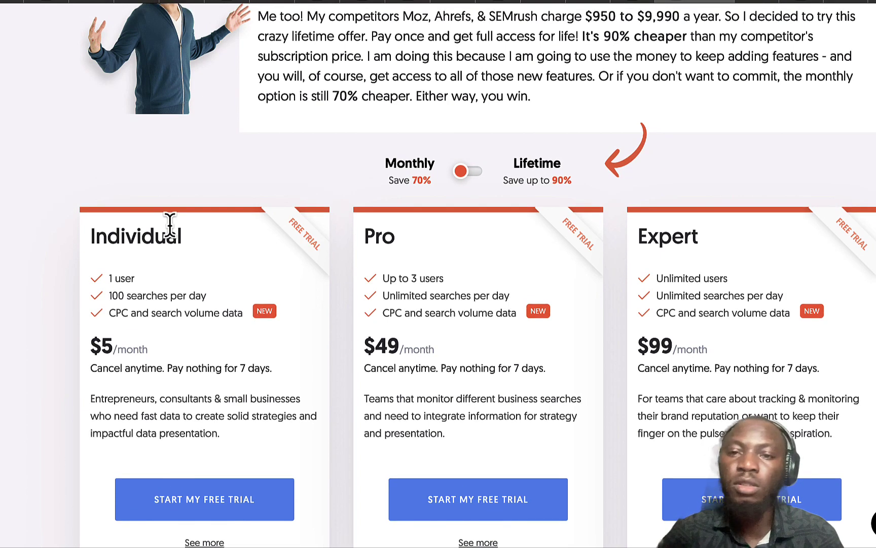
pyautogui.scroll(1, 171, 225)
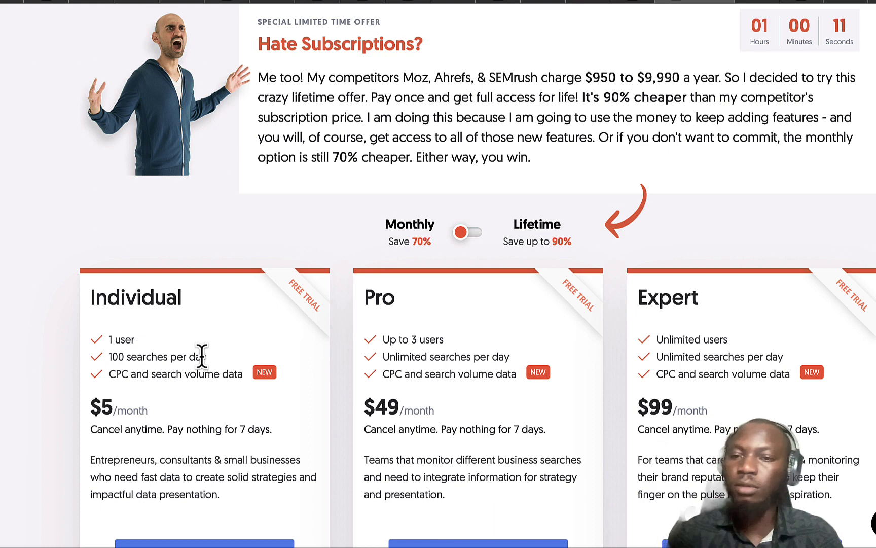
pyautogui.scroll(3, 201, 357)
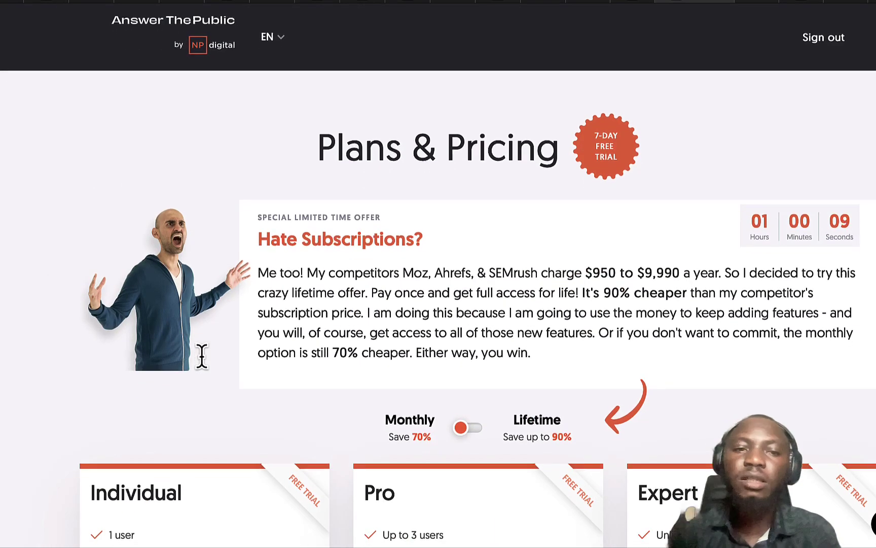